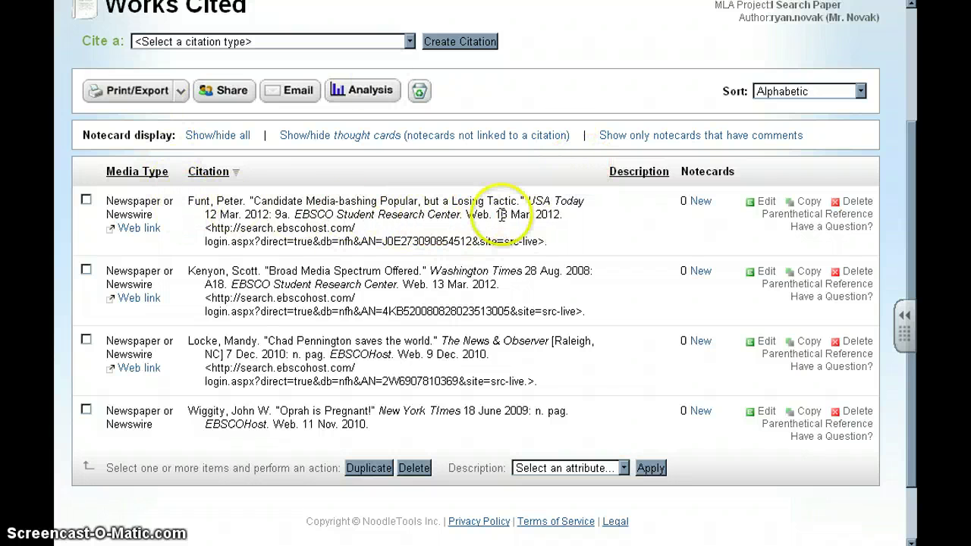
Start a new notecard for the USA Today citation "Candidate Media-bashing Popular, but a Losing Tactic."
click(700, 203)
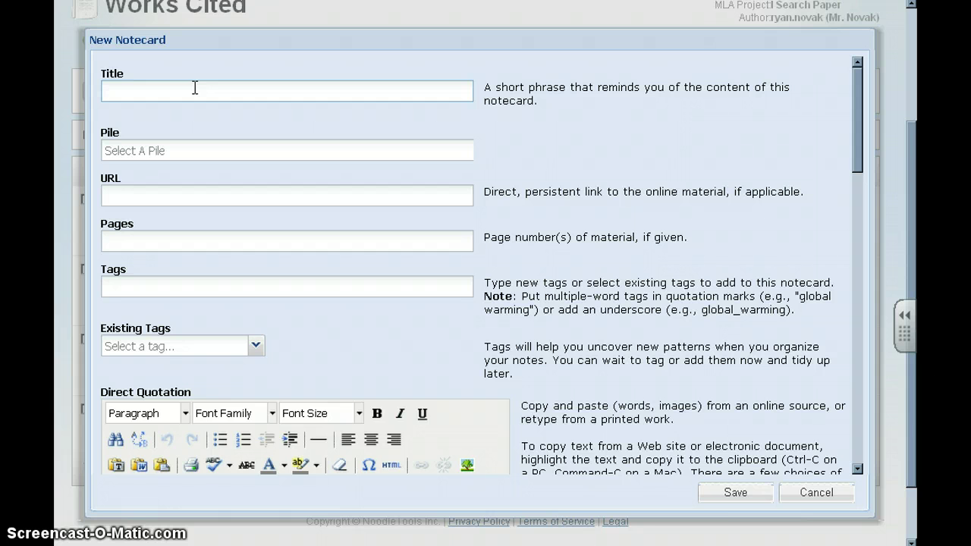
click(190, 95)
click(163, 156)
click(146, 190)
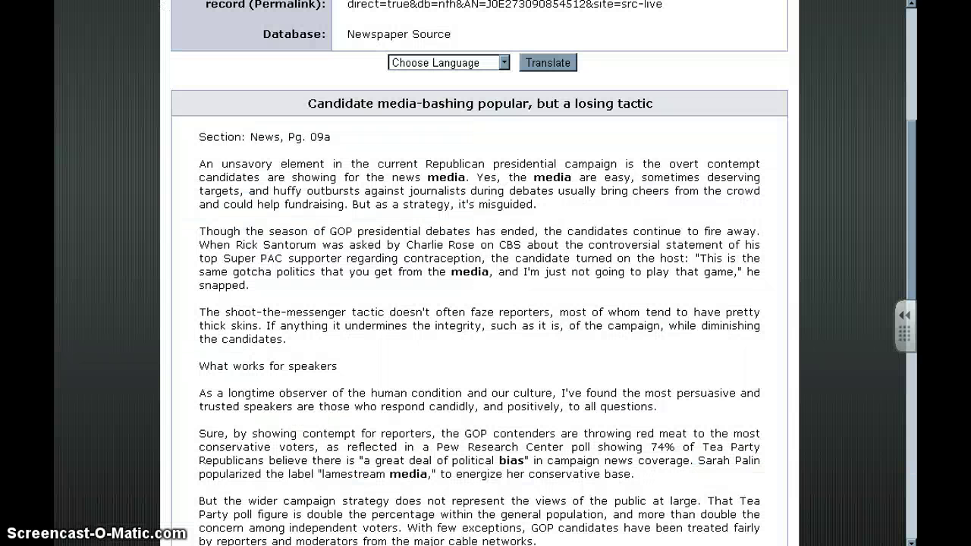
Switch to the article's Student Research Center record and copy its full persistent link
scroll(396, 169, up, 10)
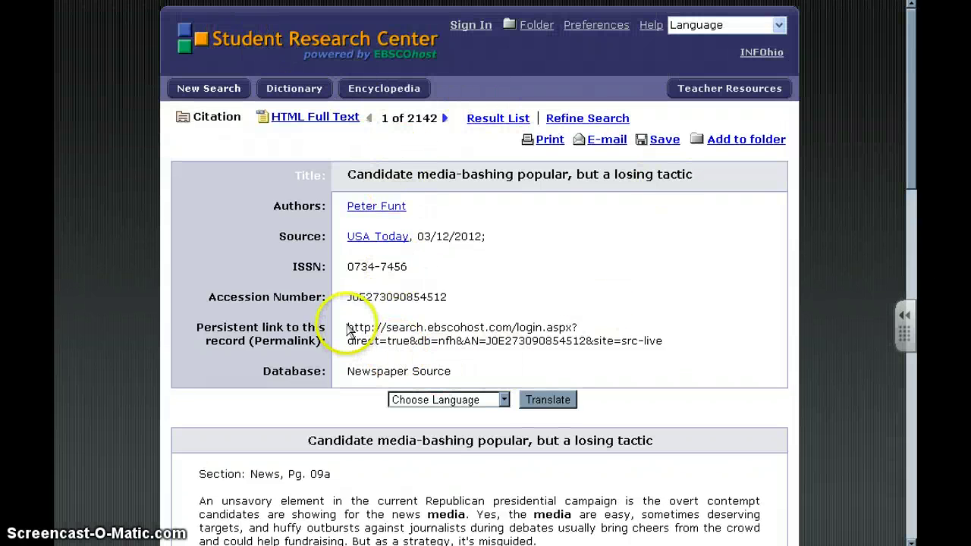
drag(348, 328, 685, 341)
right_click(544, 335)
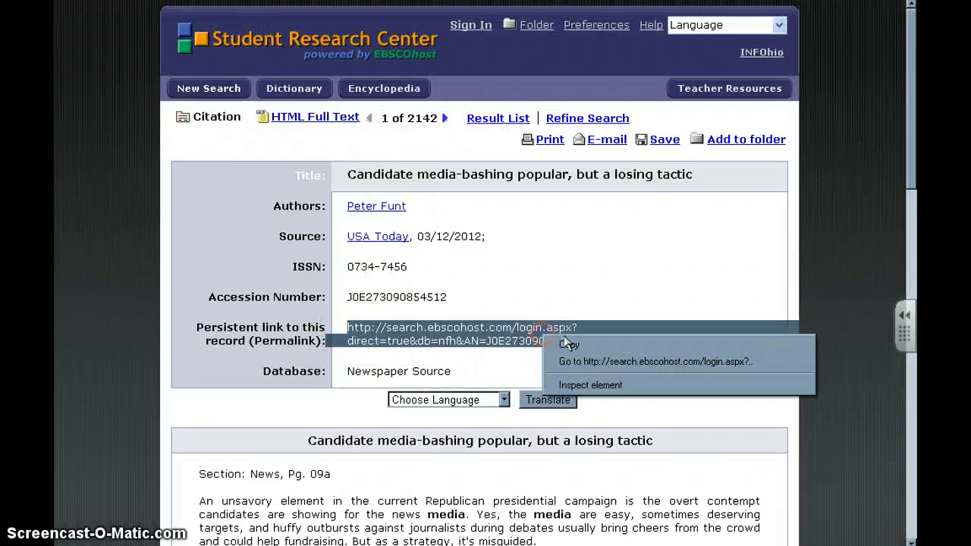
click(569, 345)
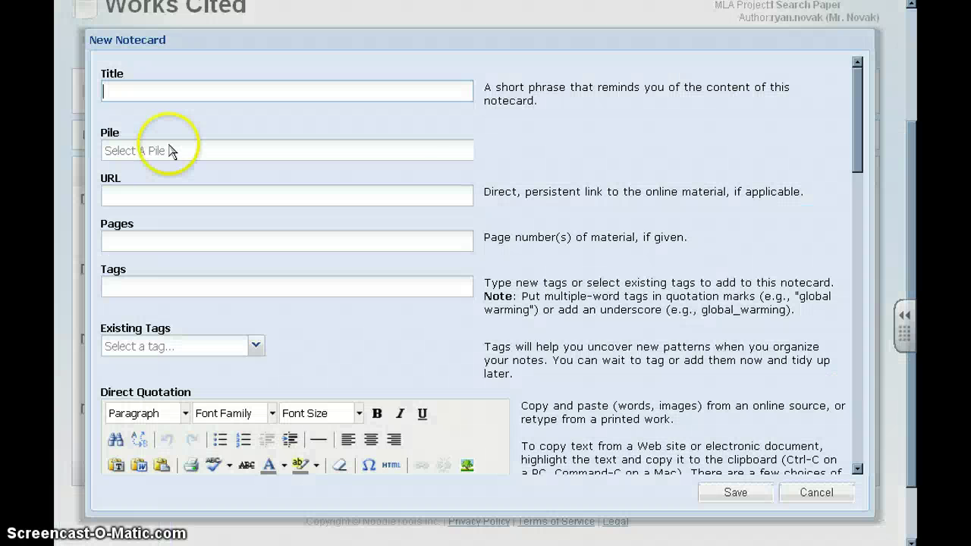
Return to the new notecard and paste the copied permalink as its URL
click(138, 196)
right_click(144, 195)
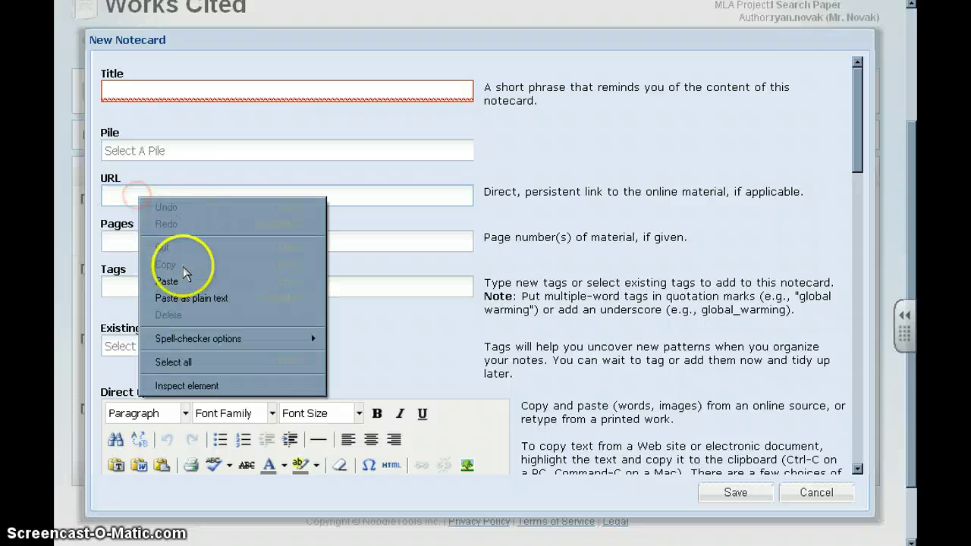
click(183, 266)
key(ctrl+a)
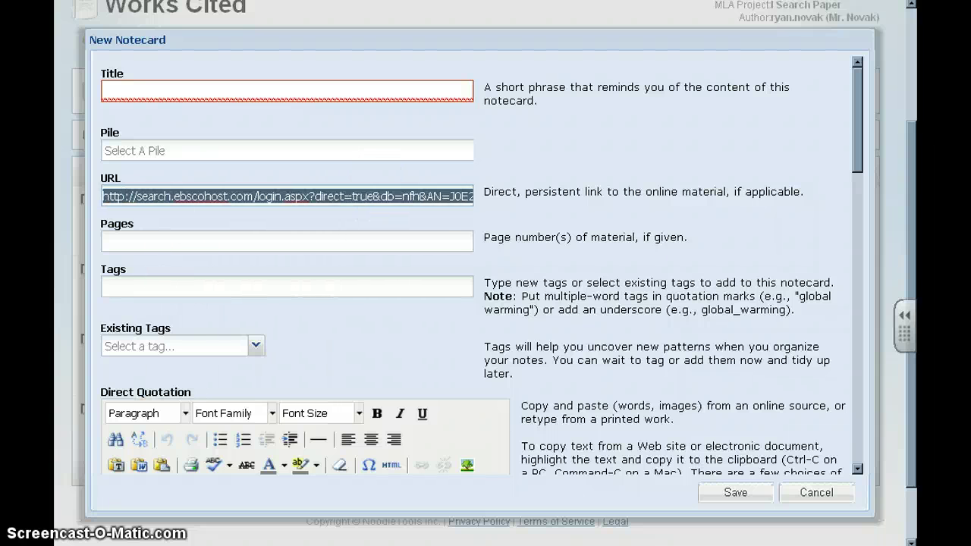
click(579, 191)
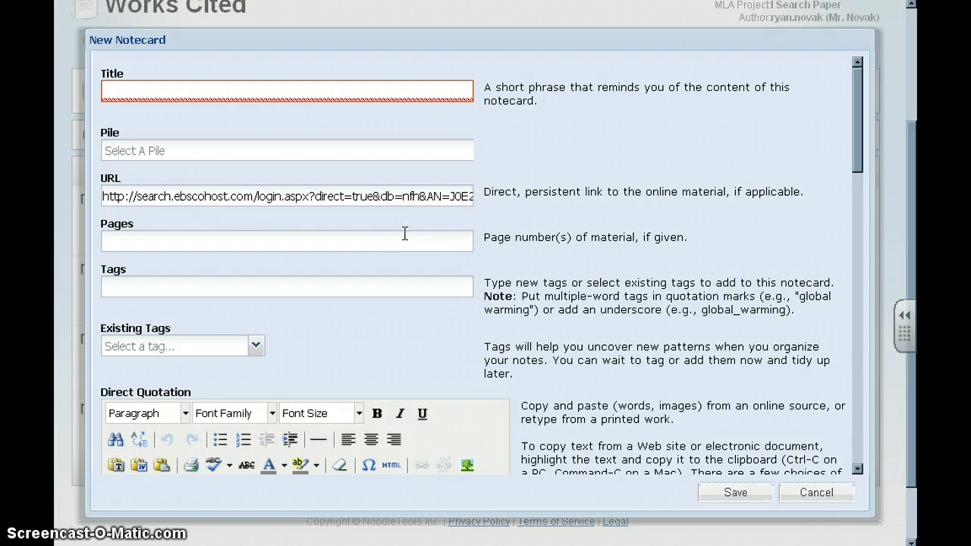
click(313, 285)
click(314, 284)
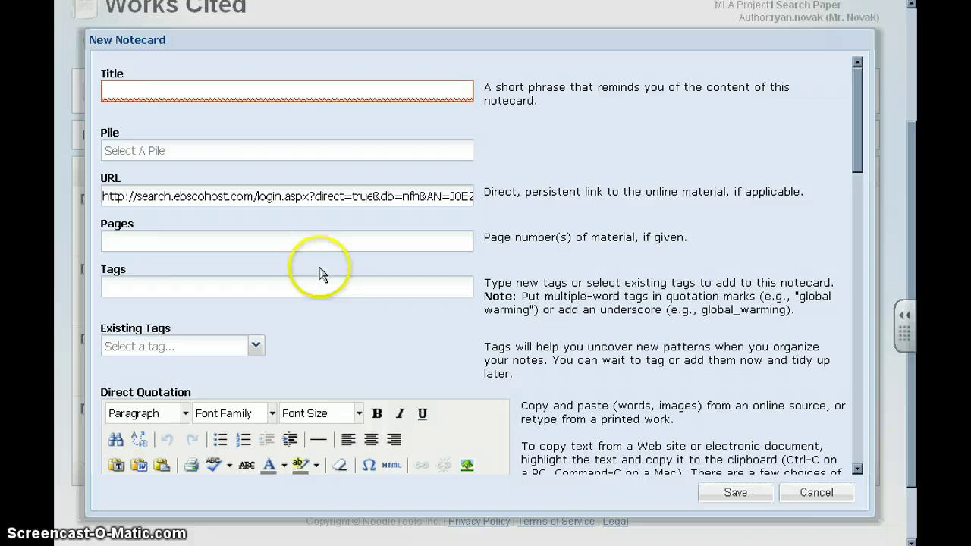
In the source article, copy the whole paragraph beginning "But the wider campaign strategy does not represent the views of the public."
scroll(321, 276, down, 2)
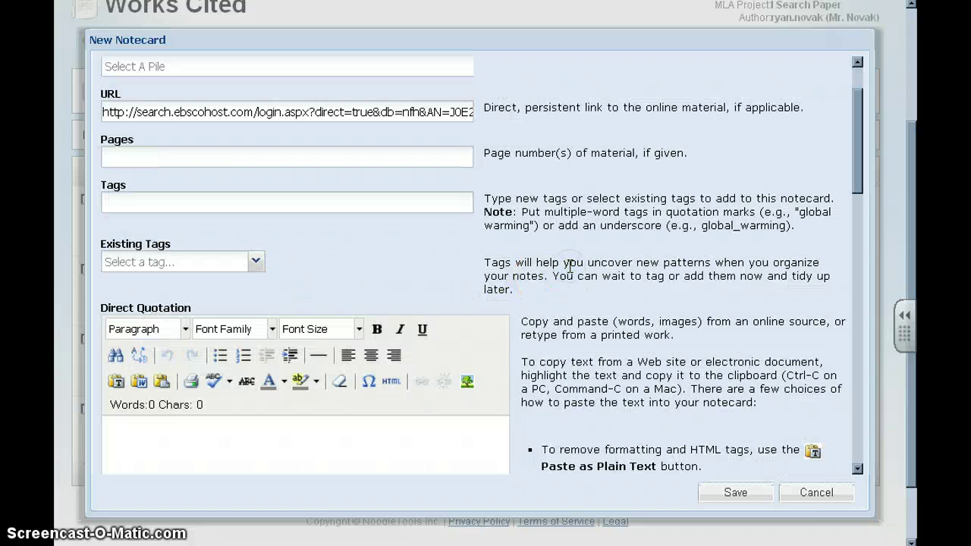
scroll(570, 265, down, 4)
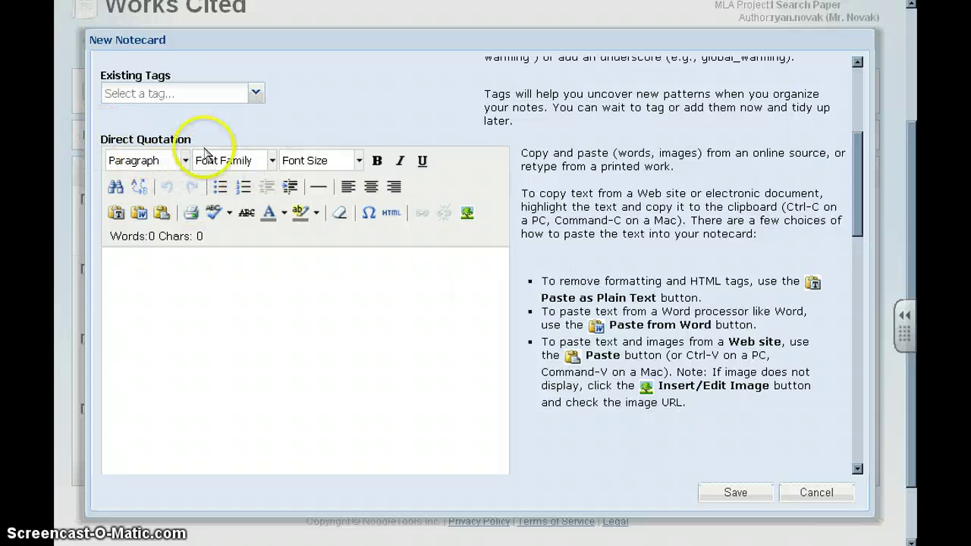
key(alt+Tab)
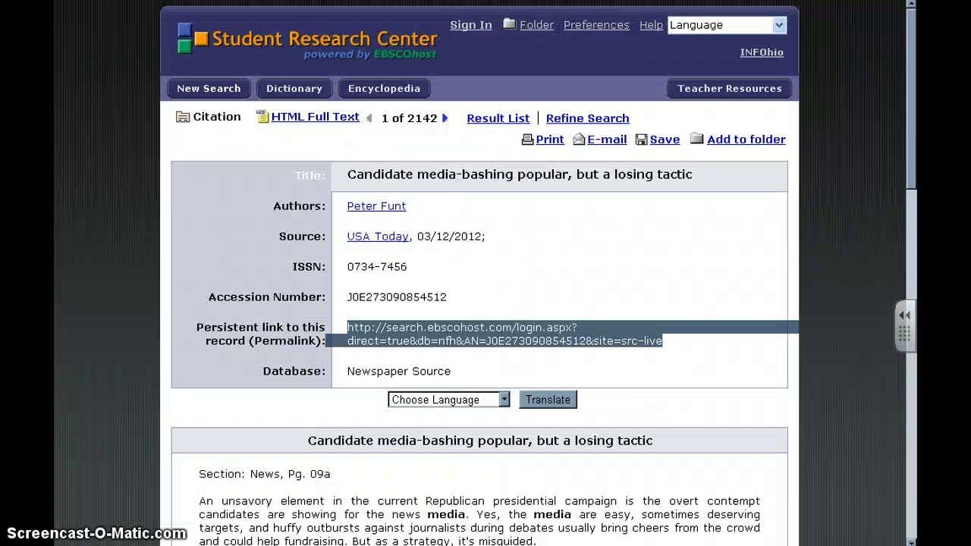
scroll(570, 228, down, 5)
scroll(554, 271, down, 5)
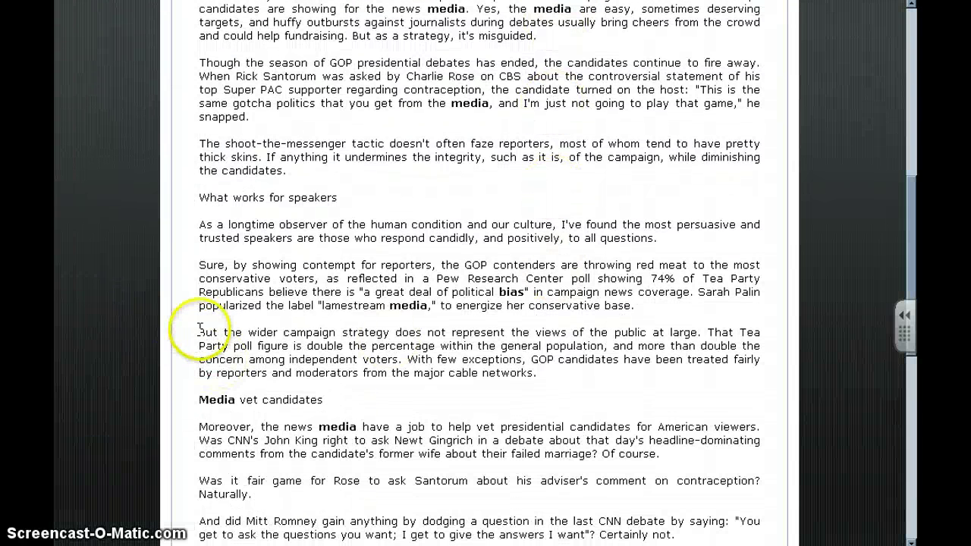
triple_click(402, 349)
right_click(490, 340)
click(516, 349)
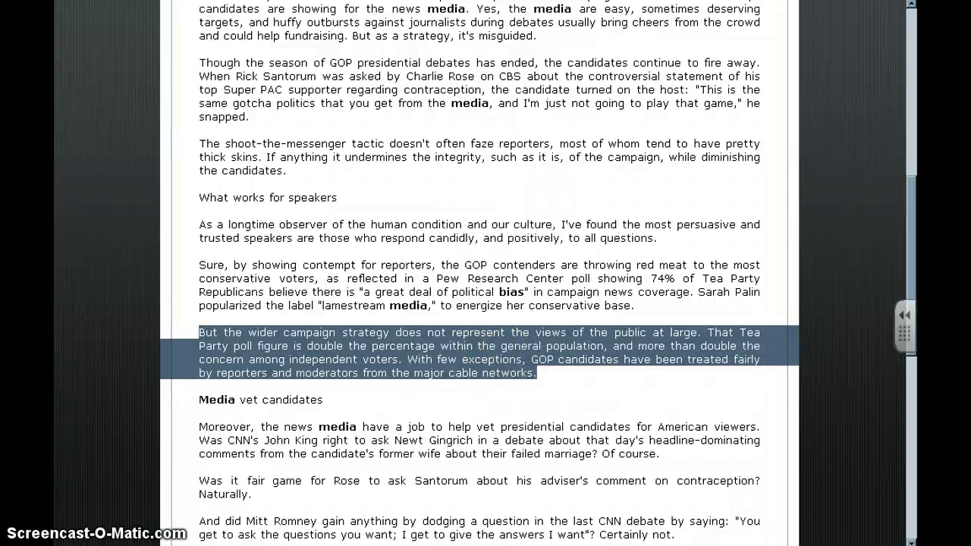
Paste the copied article paragraph into the notecard as its Direct Quotation
key(alt+Tab)
click(184, 282)
right_click(186, 278)
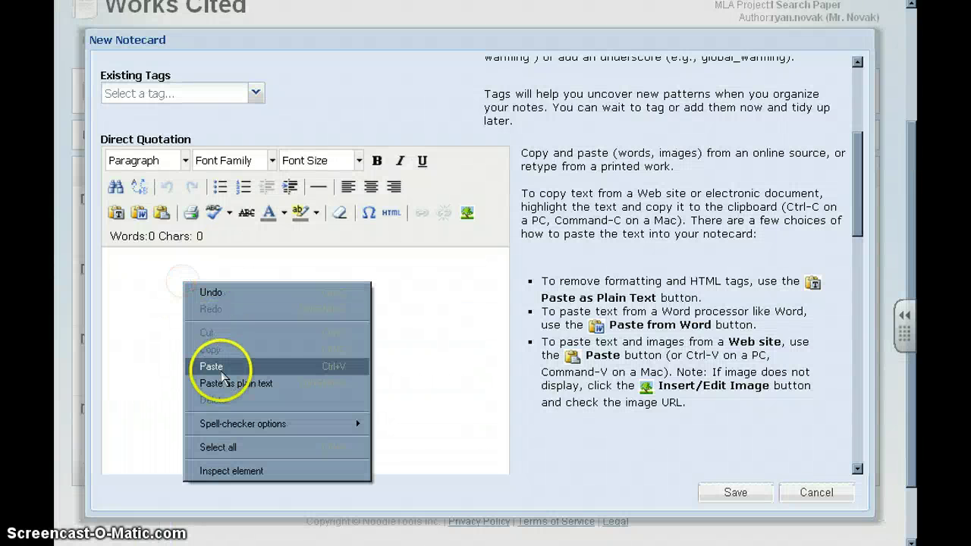
click(217, 369)
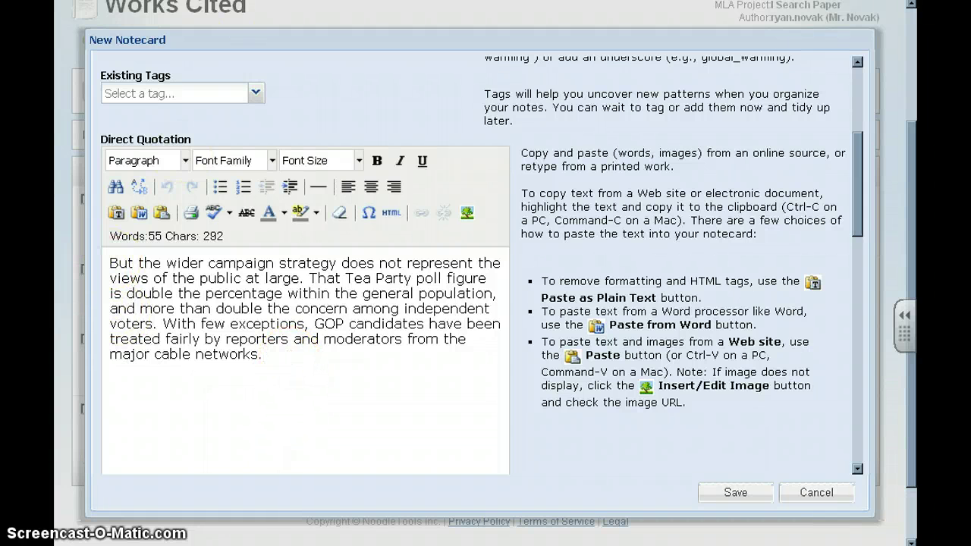
In the article, highlight the passage from "Though the season of GOP presidential debates" through "major cable networks."
key(alt+Tab)
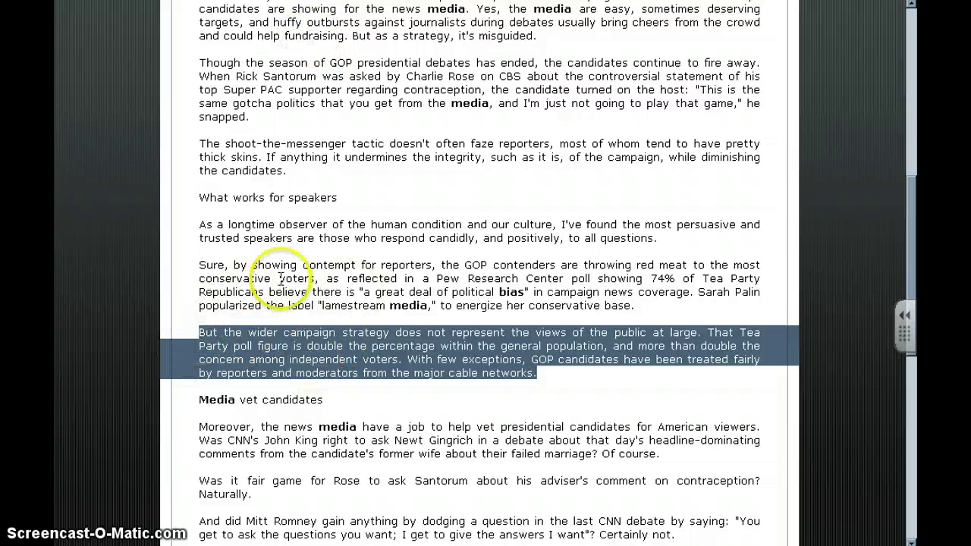
click(199, 63)
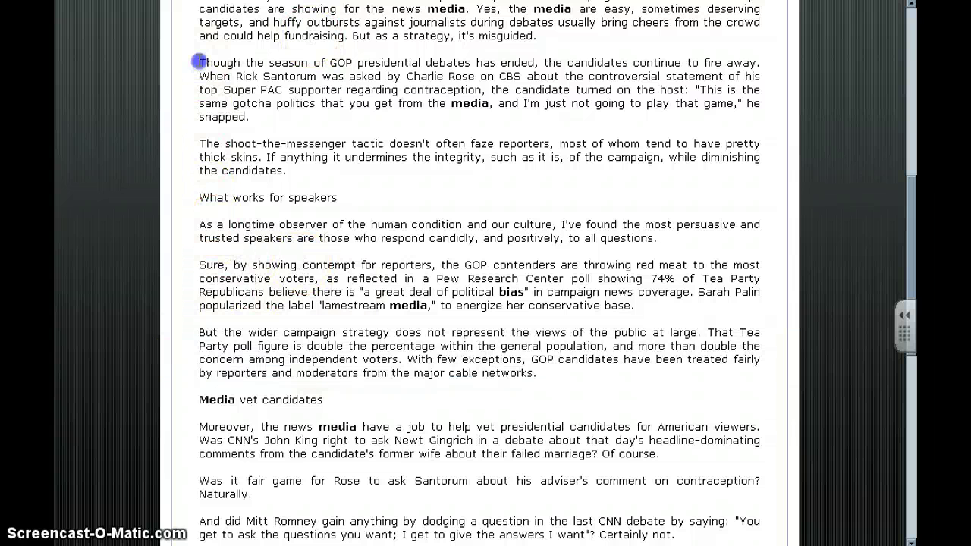
drag(199, 62, 573, 375)
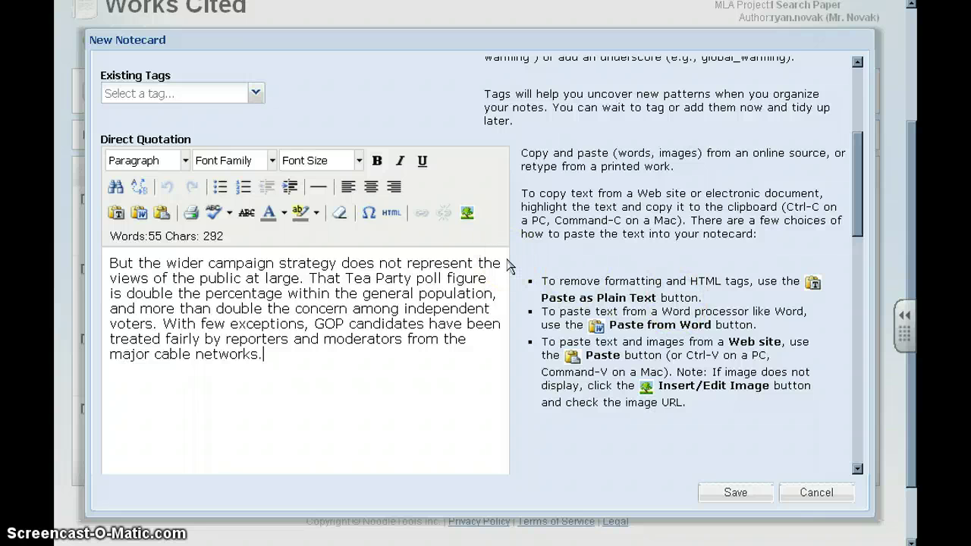
Compare the notecard's direct quotation with the Paraphrase section and its guidance on restating the idea
scroll(523, 262, down, 3)
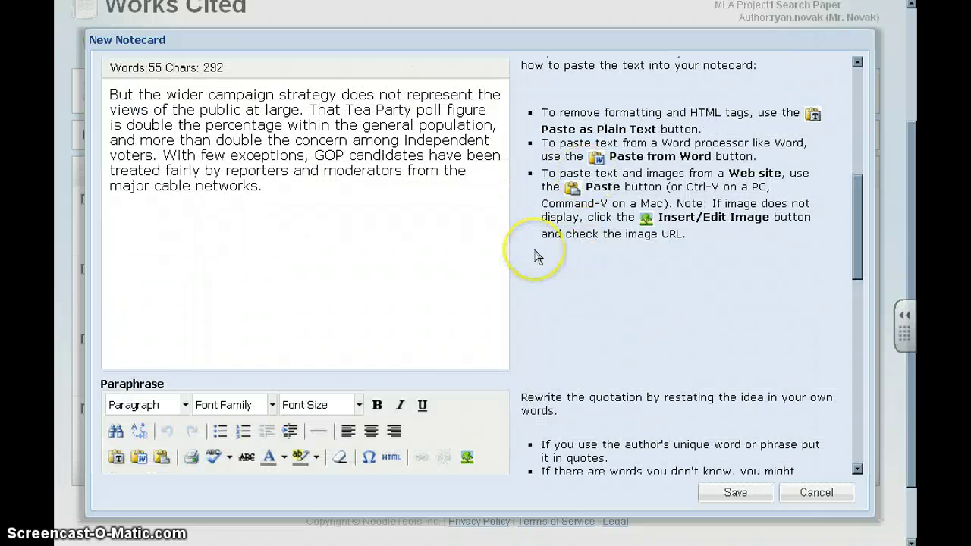
scroll(553, 257, down, 3)
scroll(536, 256, down, 1)
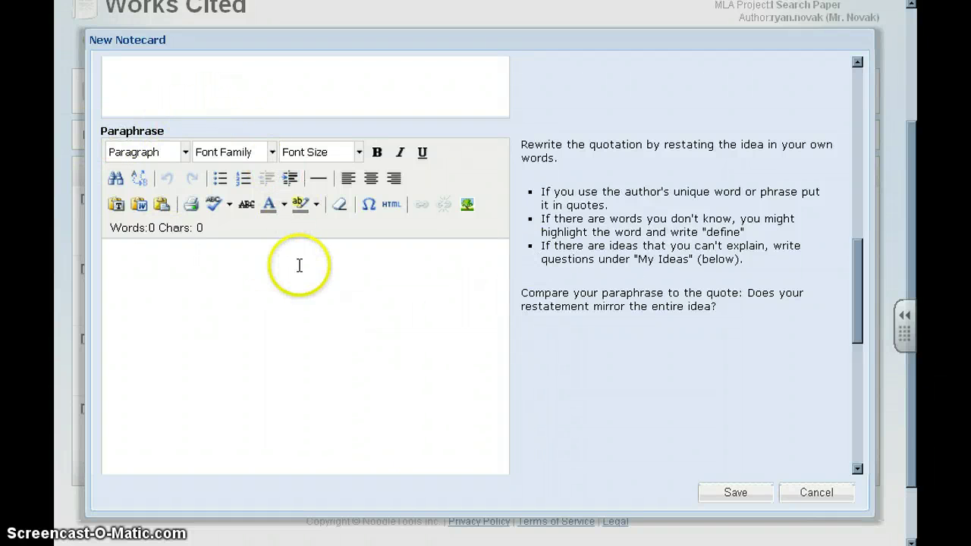
scroll(299, 271, up, 3)
drag(302, 191, 106, 95)
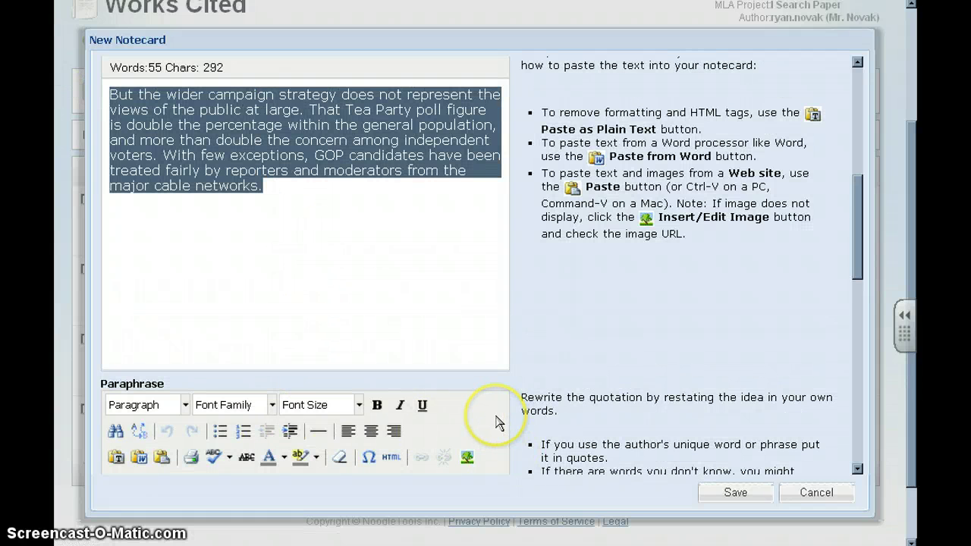
scroll(395, 417, down, 3)
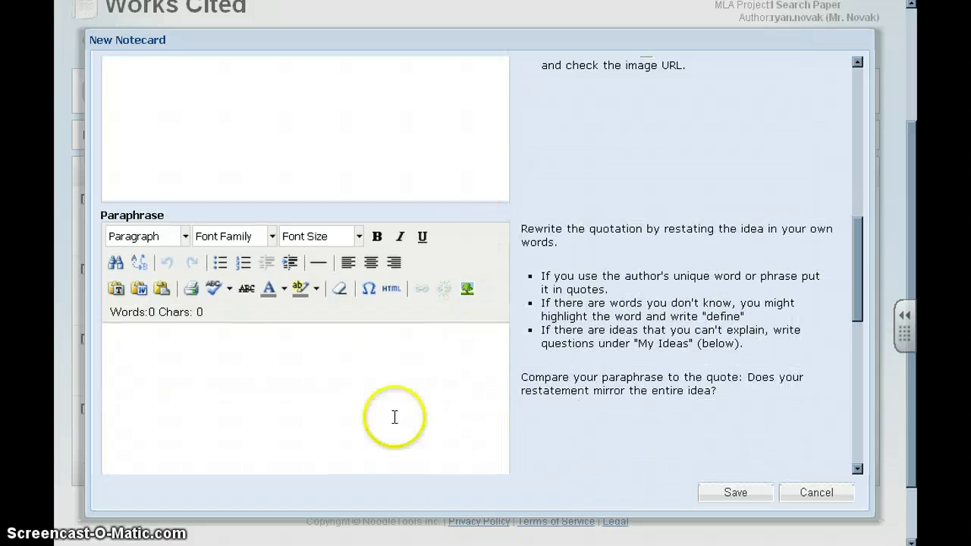
click(232, 341)
scroll(266, 353, up, 4)
scroll(268, 354, up, 2)
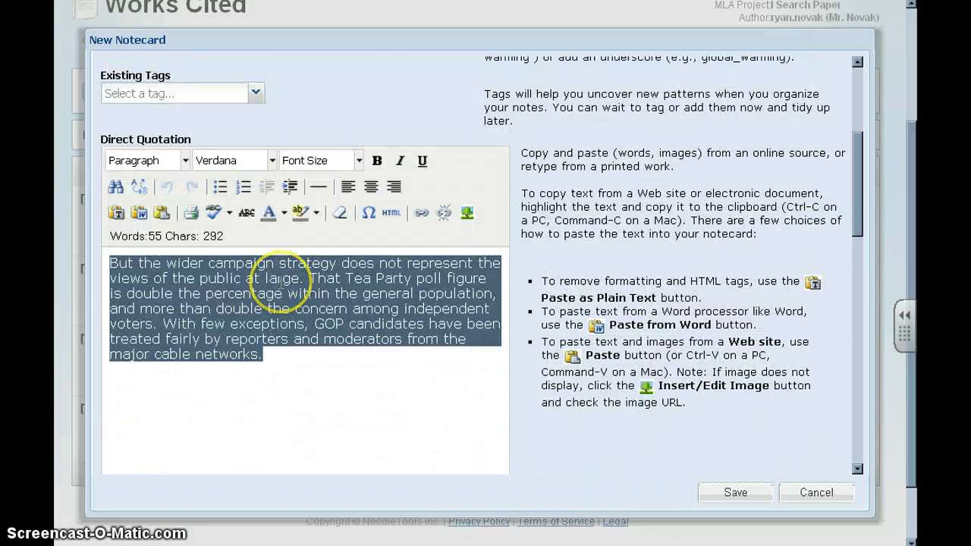
scroll(289, 356, down, 6)
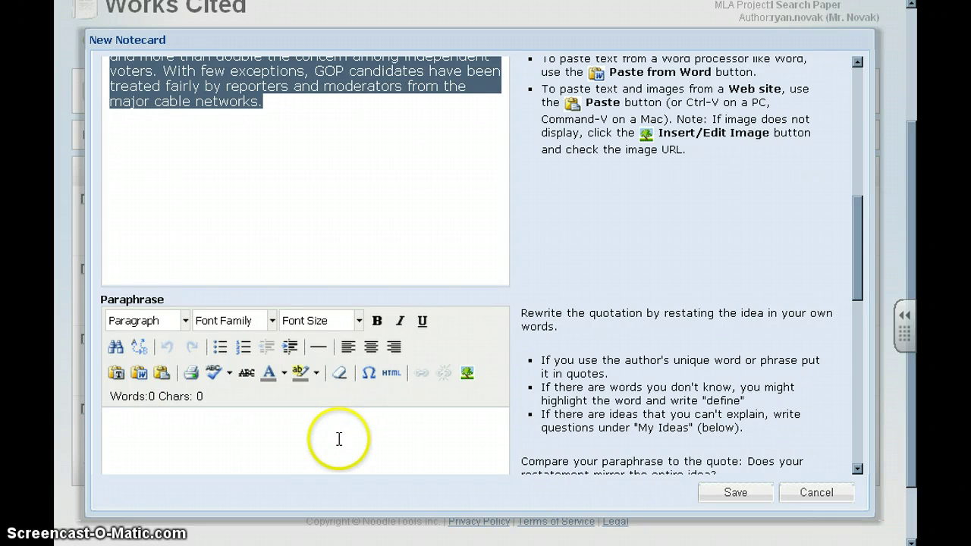
scroll(340, 439, down, 4)
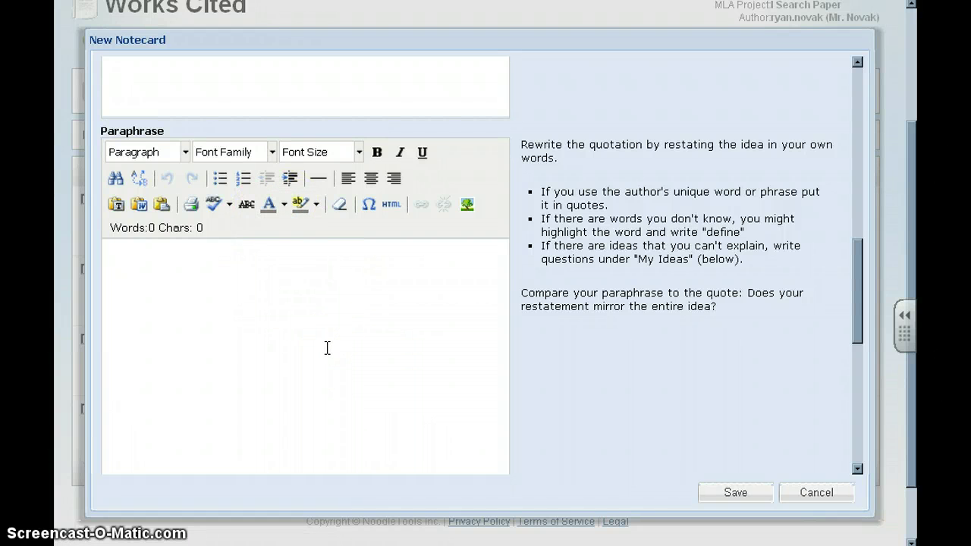
scroll(327, 348, up, 4)
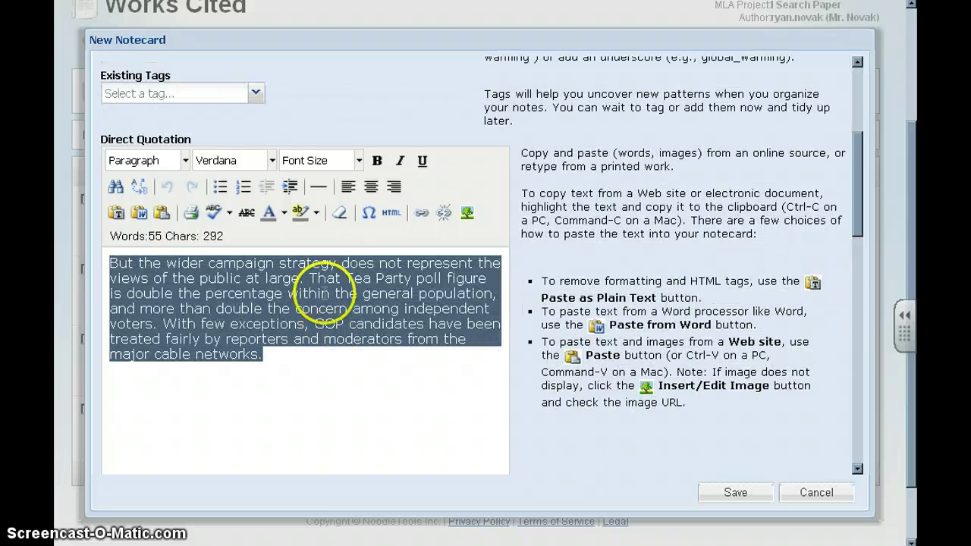
scroll(239, 310, down, 4)
click(244, 311)
scroll(190, 217, down, 1)
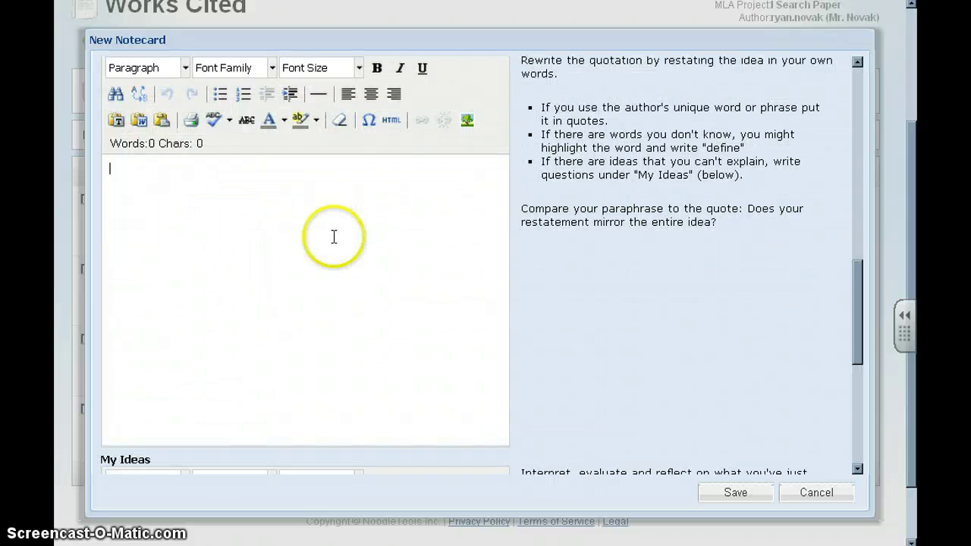
Examine the notecard's My Ideas section and review the Title, URL and Direct Quotation entries
scroll(331, 235, down, 1)
scroll(336, 238, down, 3)
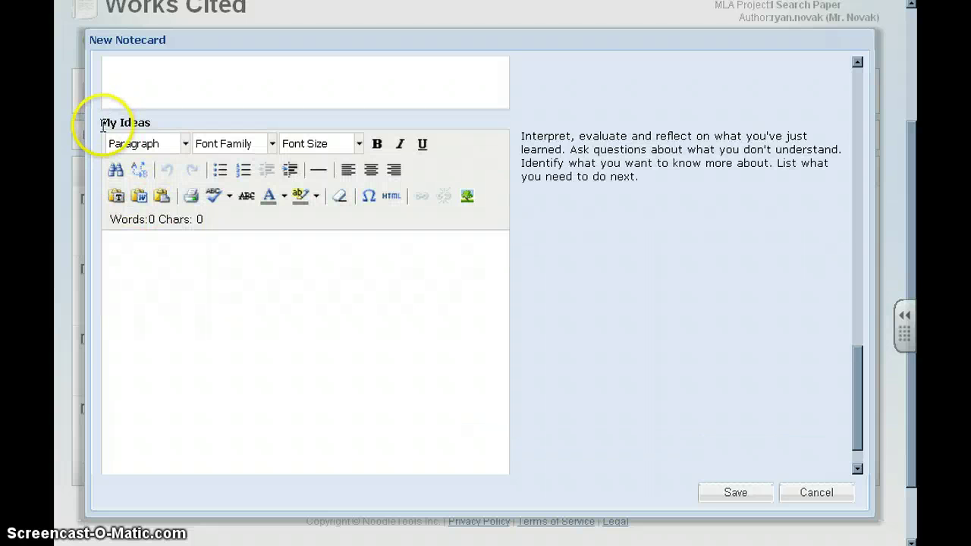
drag(103, 121, 155, 122)
click(239, 302)
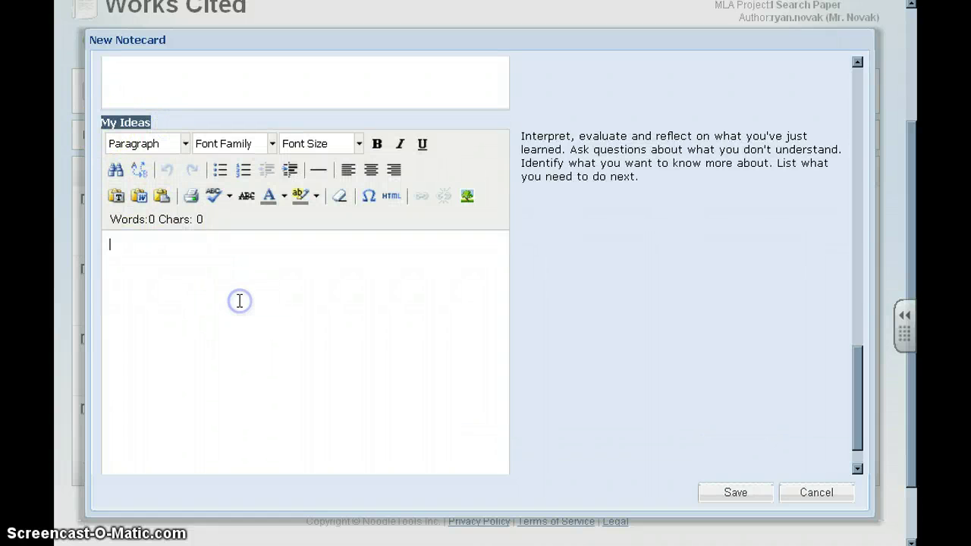
click(589, 344)
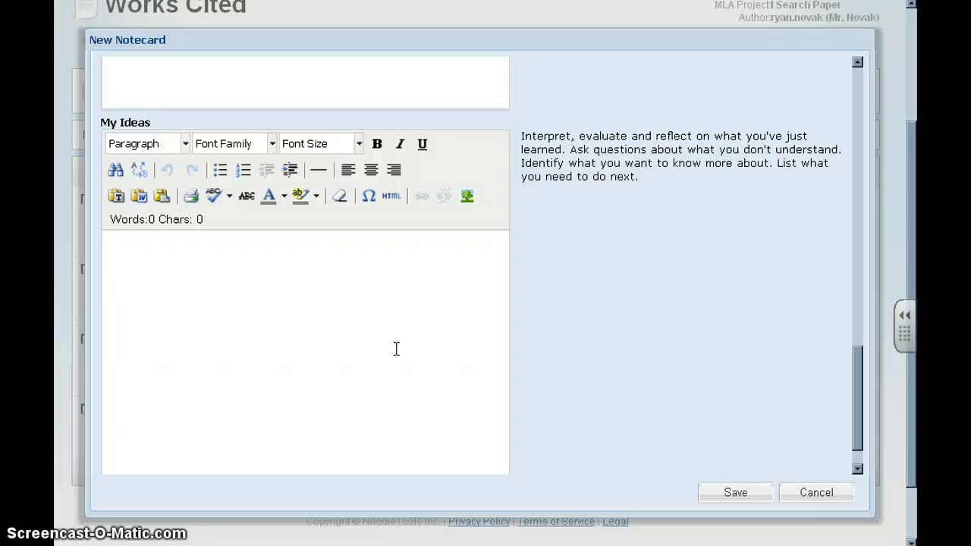
scroll(396, 349, up, 10)
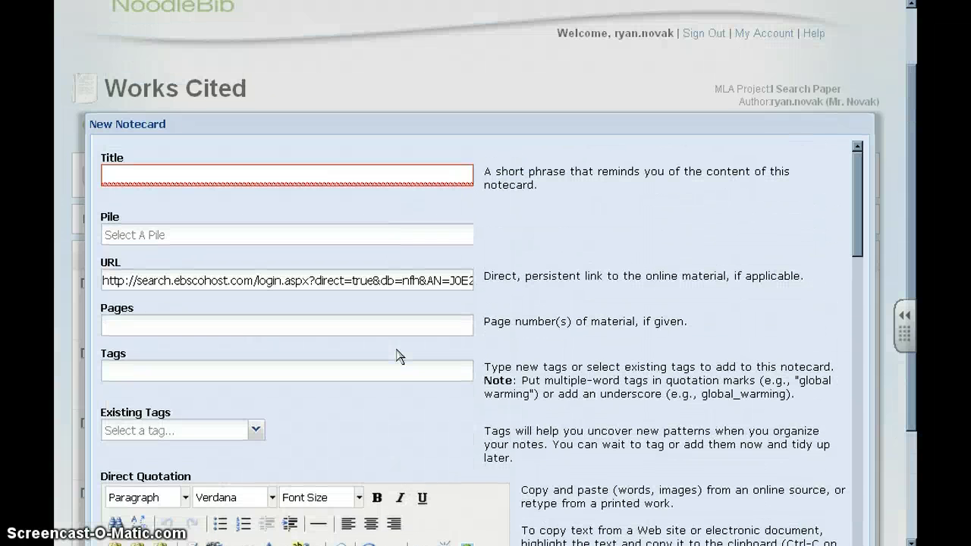
click(219, 175)
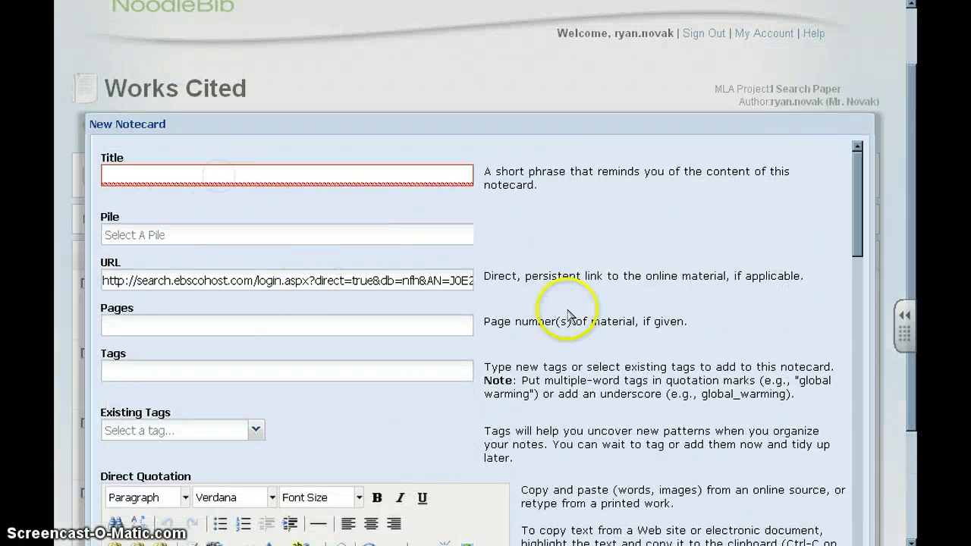
scroll(570, 316, down, 1)
scroll(570, 317, down, 4)
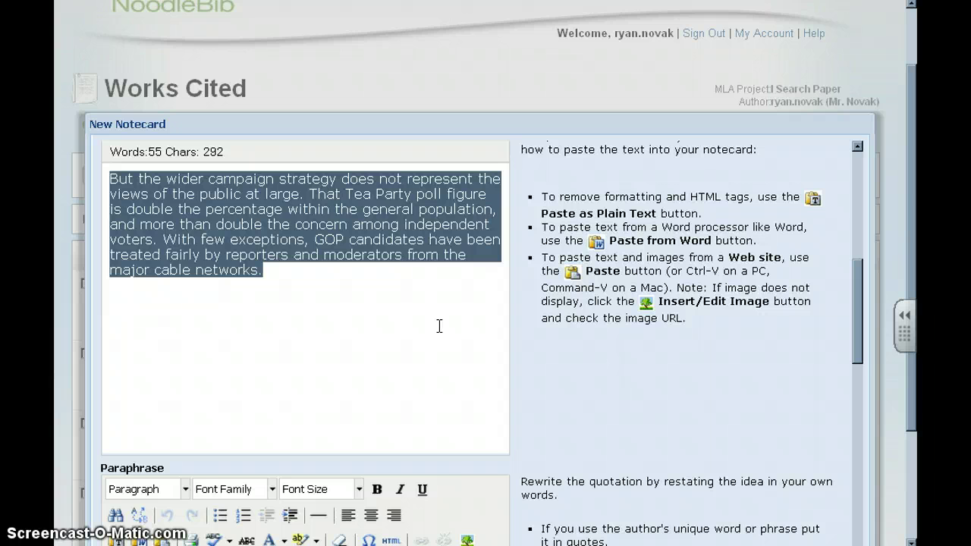
scroll(439, 326, up, 5)
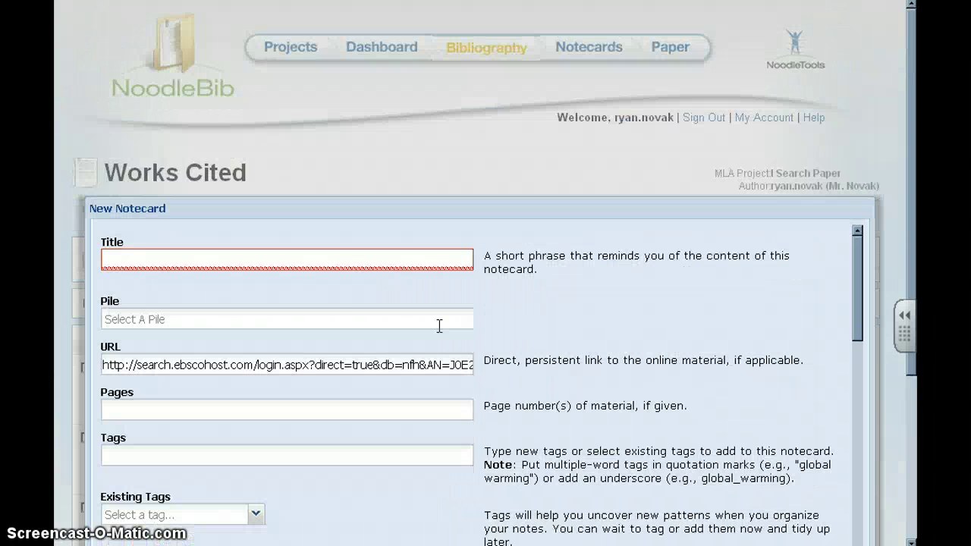
Title the notecard "Non-Tea Partiers feel that media is fair"
click(339, 263)
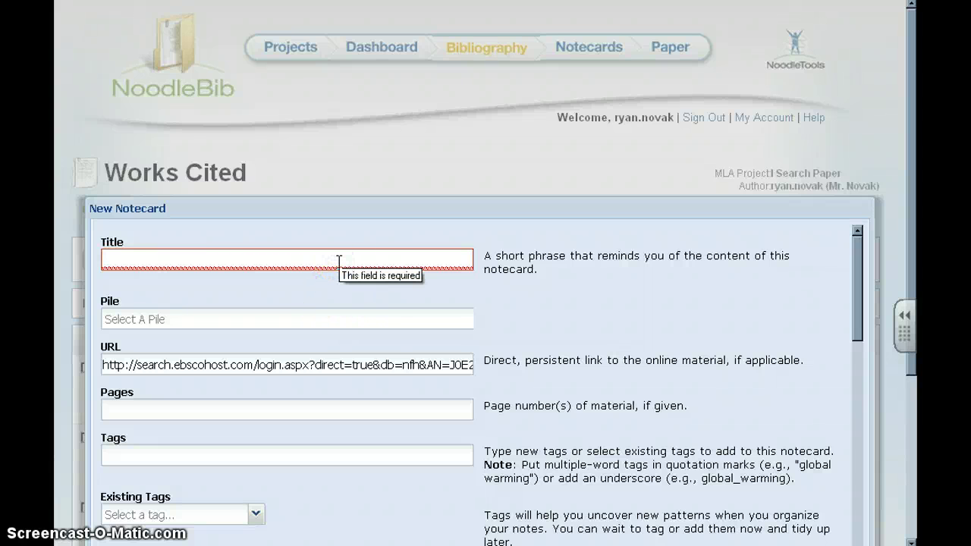
text(Non)
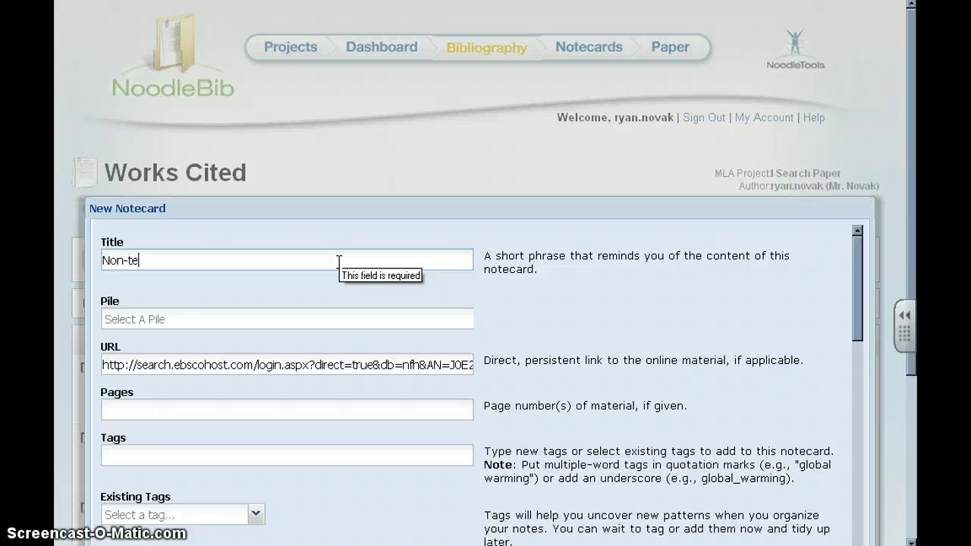
text(-Tea PArtiers feel that media is fair)
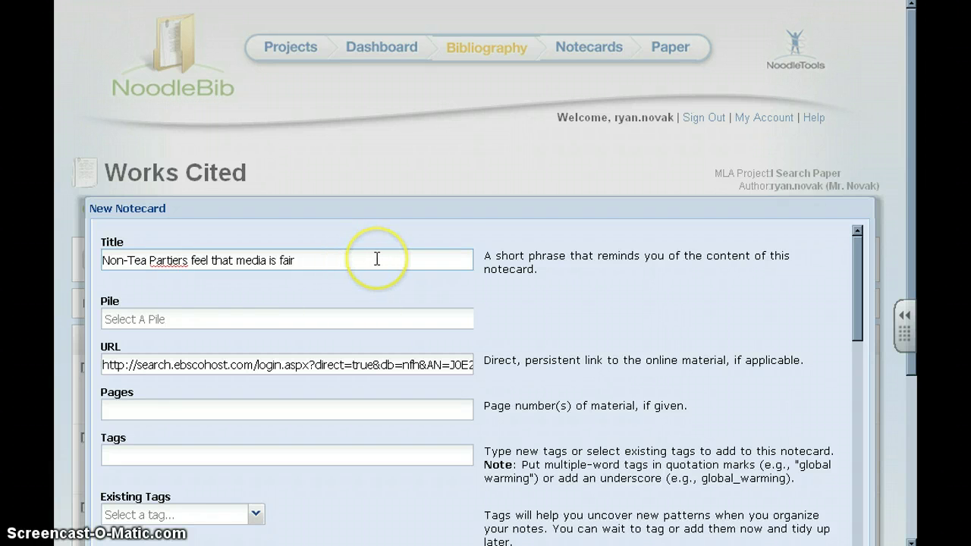
Save the completed notecard with its direct quotation, leaving the Paraphrase and My Ideas sections blank
scroll(377, 259, down, 2)
scroll(422, 337, down, 2)
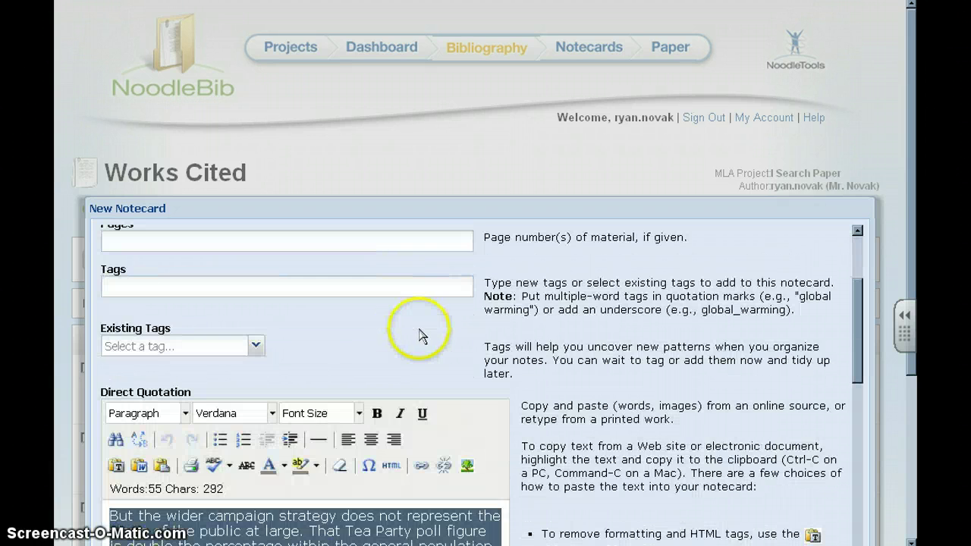
scroll(423, 336, down, 2)
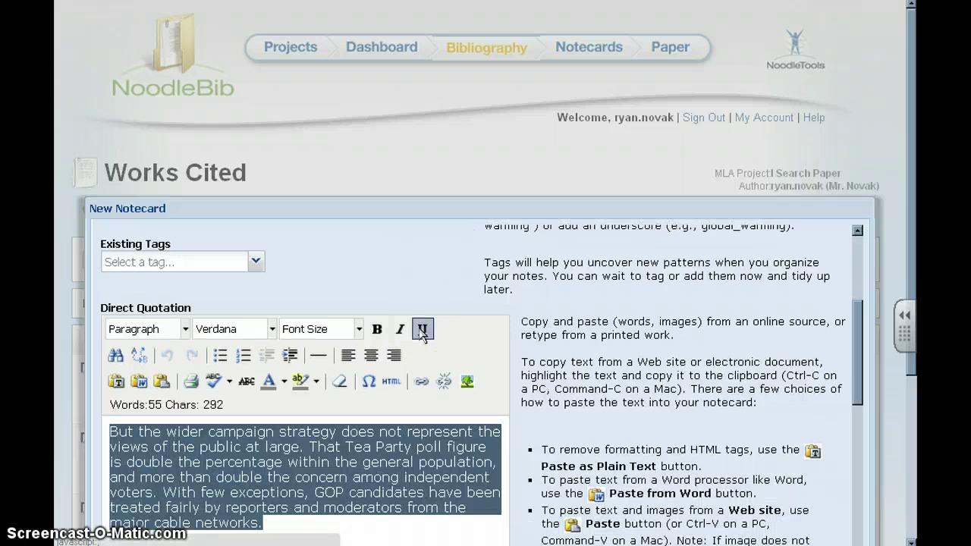
scroll(528, 338, down, 2)
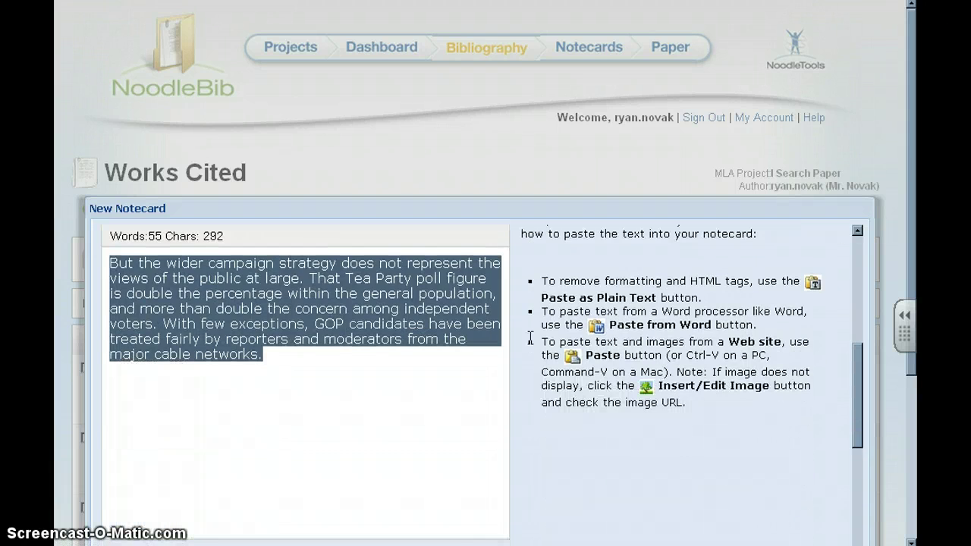
scroll(531, 344, down, 6)
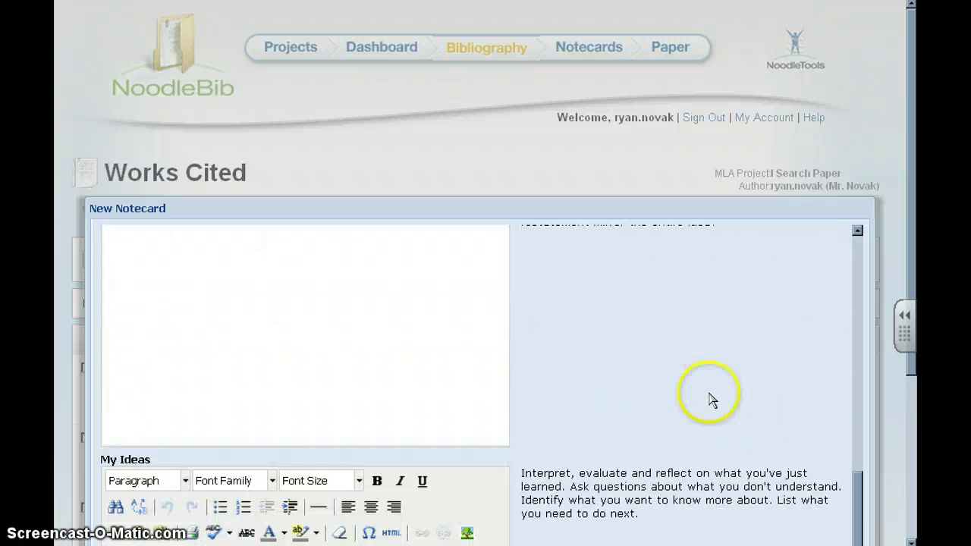
scroll(918, 281, down, 4)
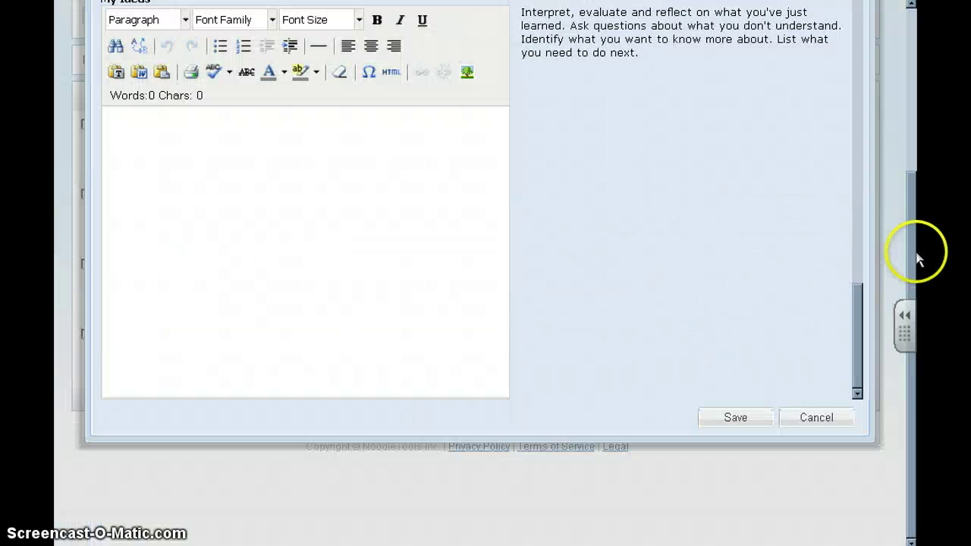
click(747, 420)
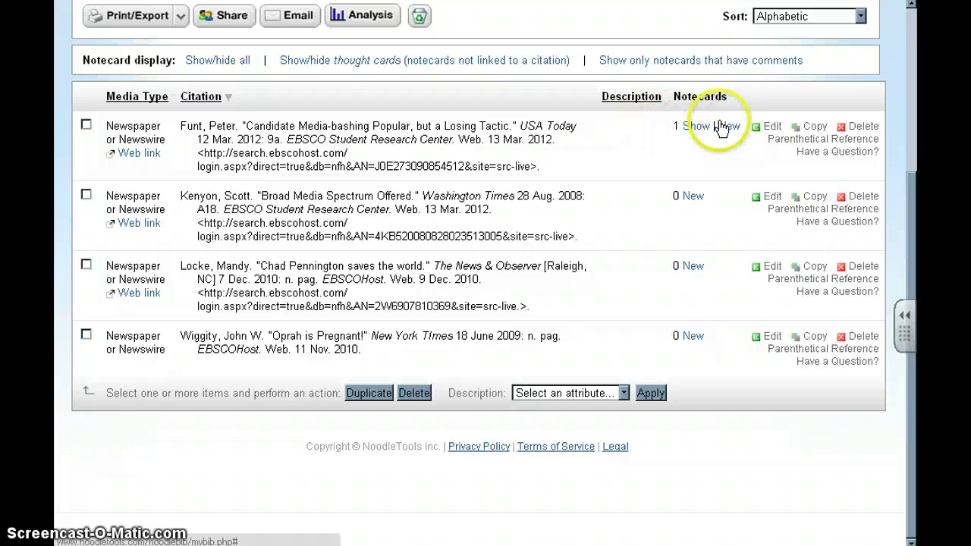
Show the saved notecard under the "Candidate Media-bashing Popular, but a Losing Tactic" citation and briefly open its URL in a new tab
click(697, 126)
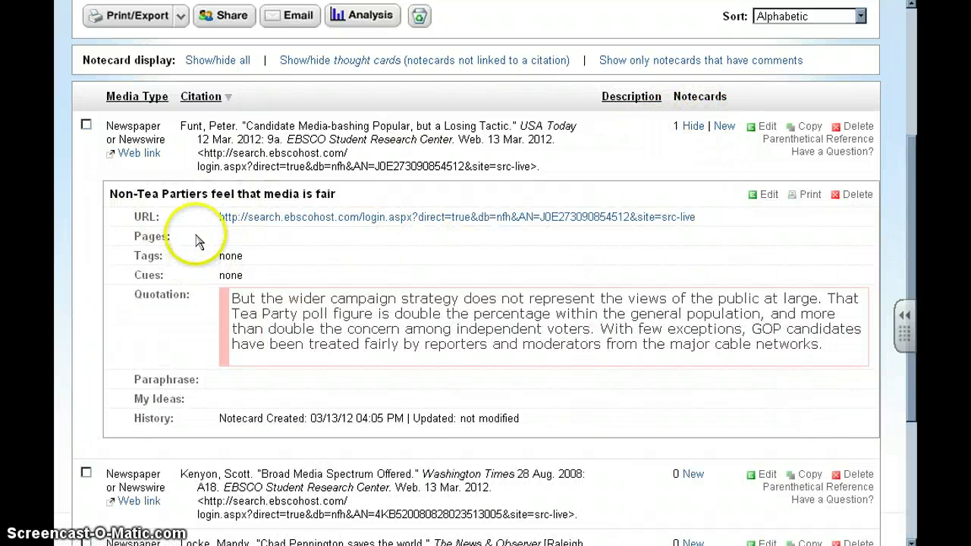
drag(137, 194, 384, 195)
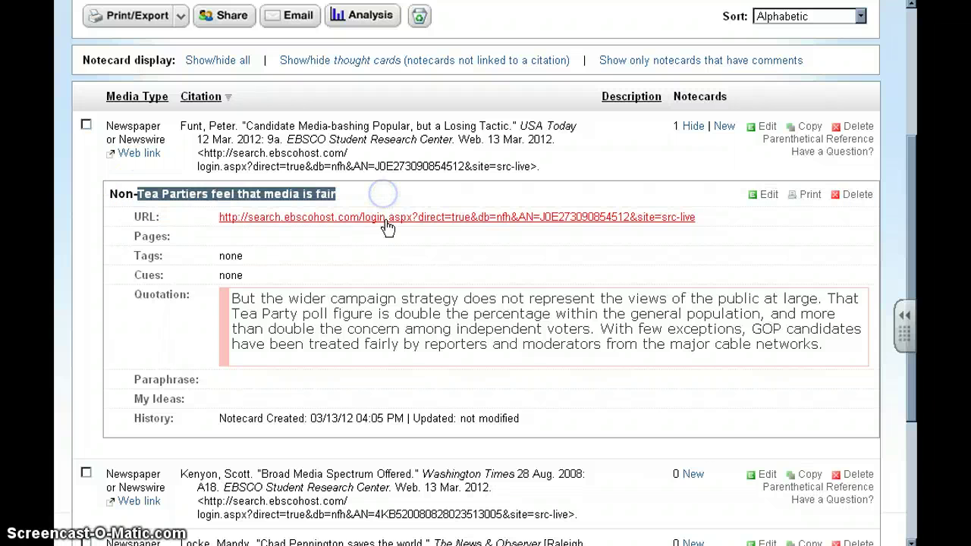
right_click(453, 218)
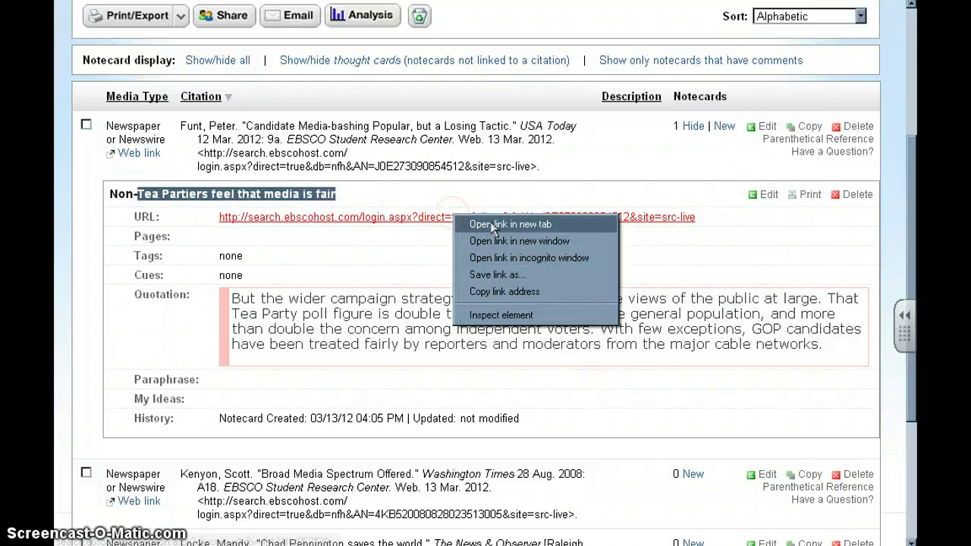
click(490, 223)
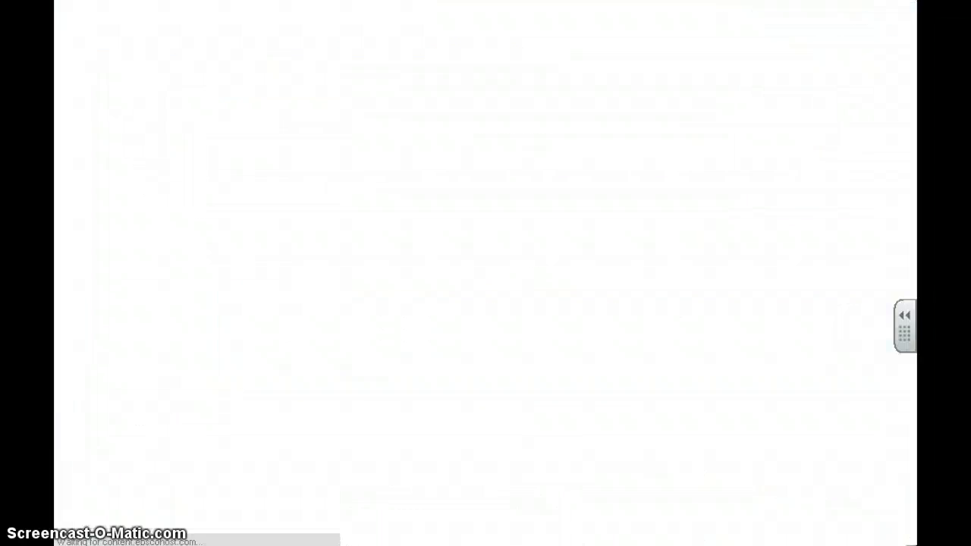
key(ctrl+w)
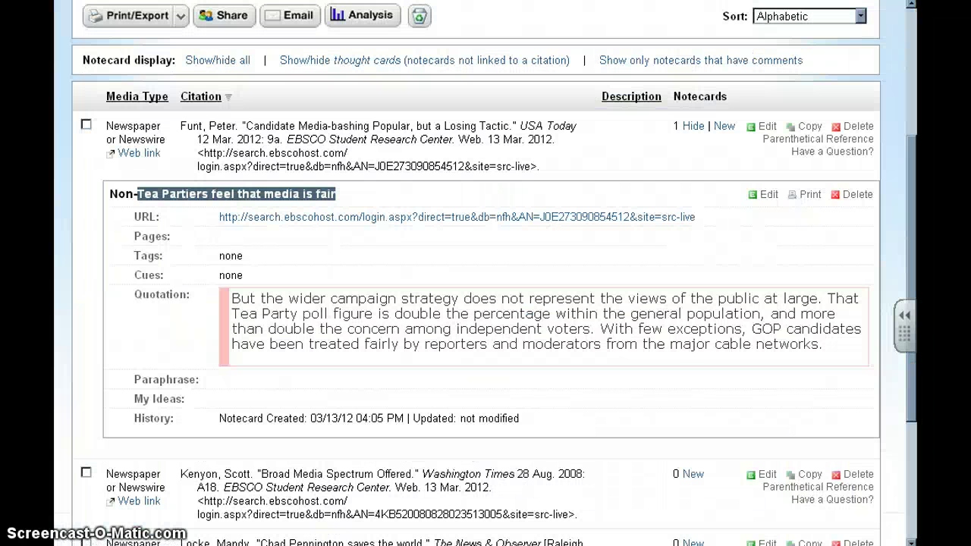
Review the saved notecard's Quotation, Paraphrase, My Ideas and Tags entries
drag(229, 299, 835, 354)
click(196, 376)
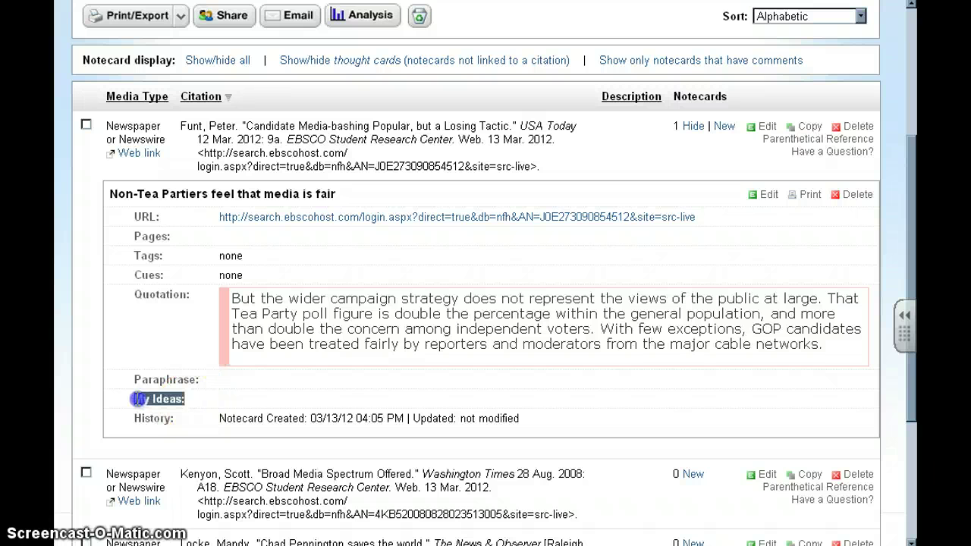
drag(136, 256, 279, 257)
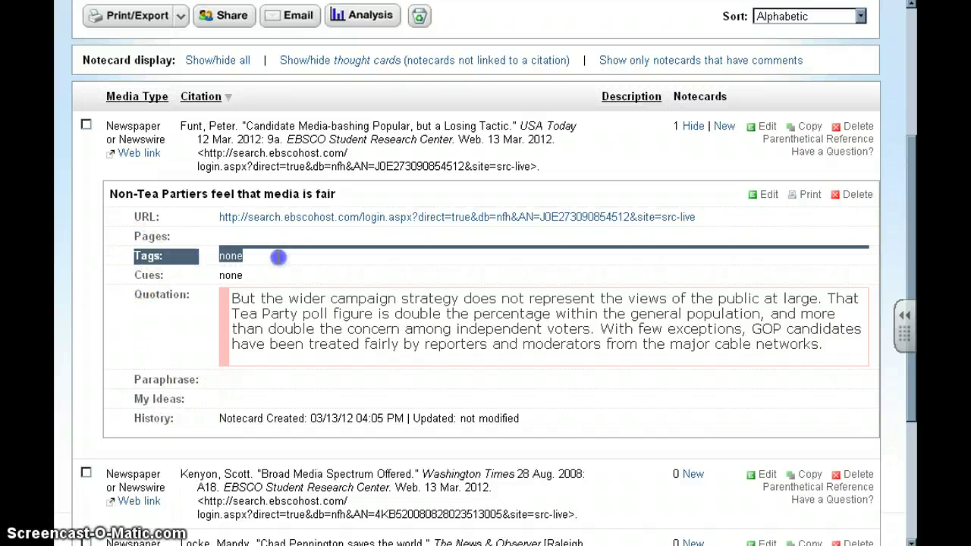
click(492, 413)
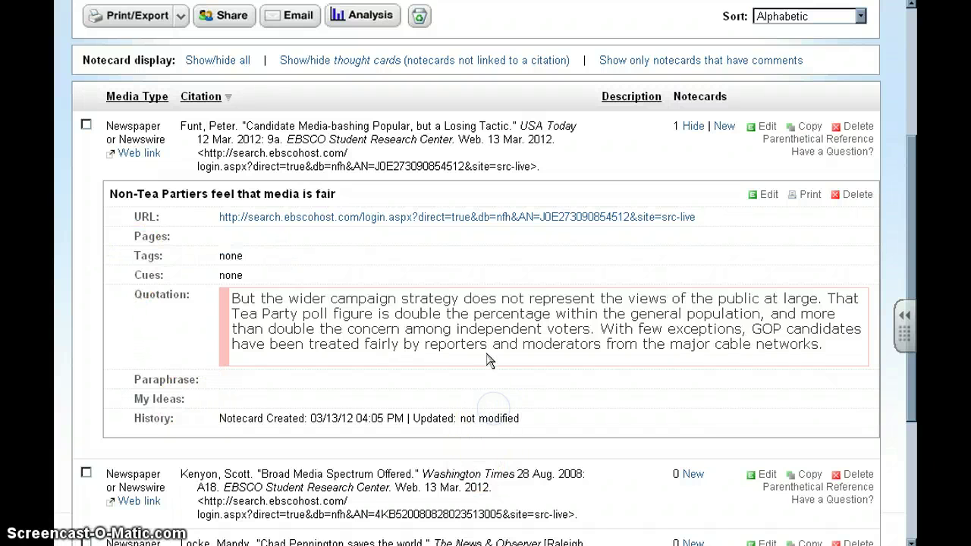